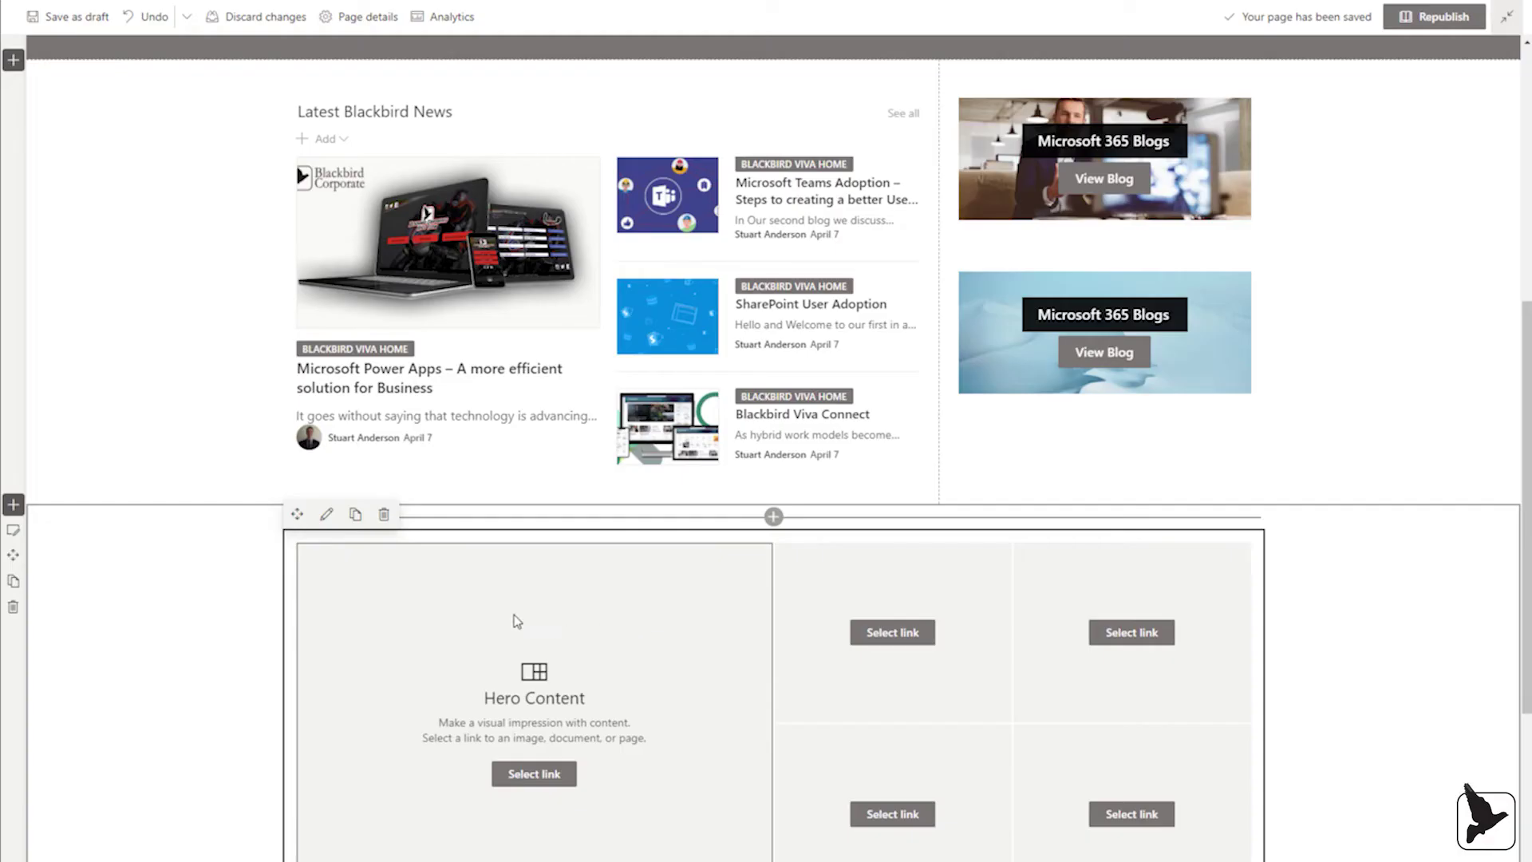
Preview the Layers layout in the Hero settings, revert to Tiles and close the pane.
left_click(327, 515)
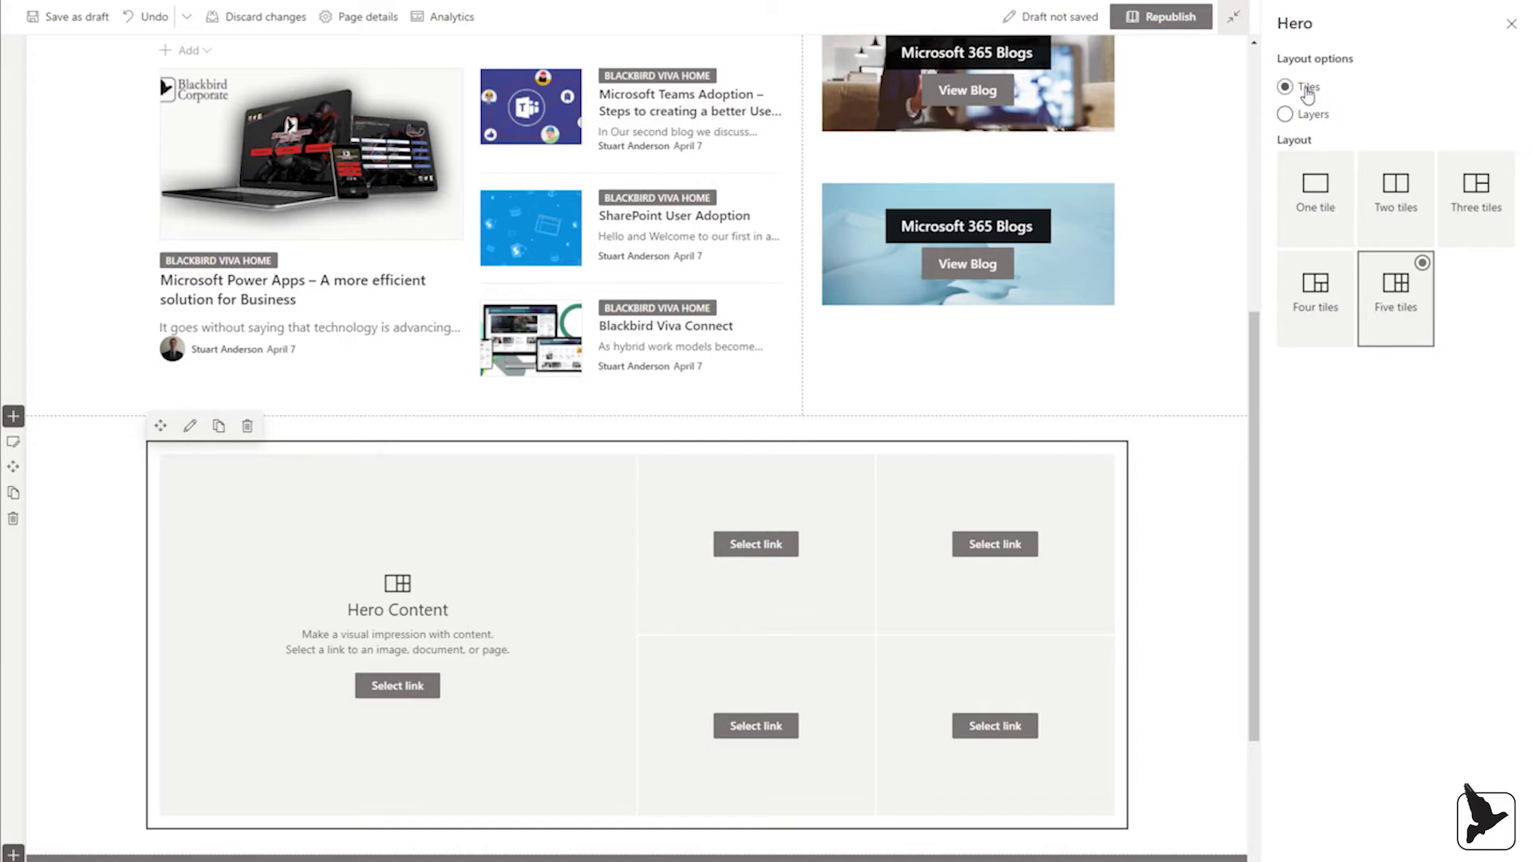
left_click(1311, 115)
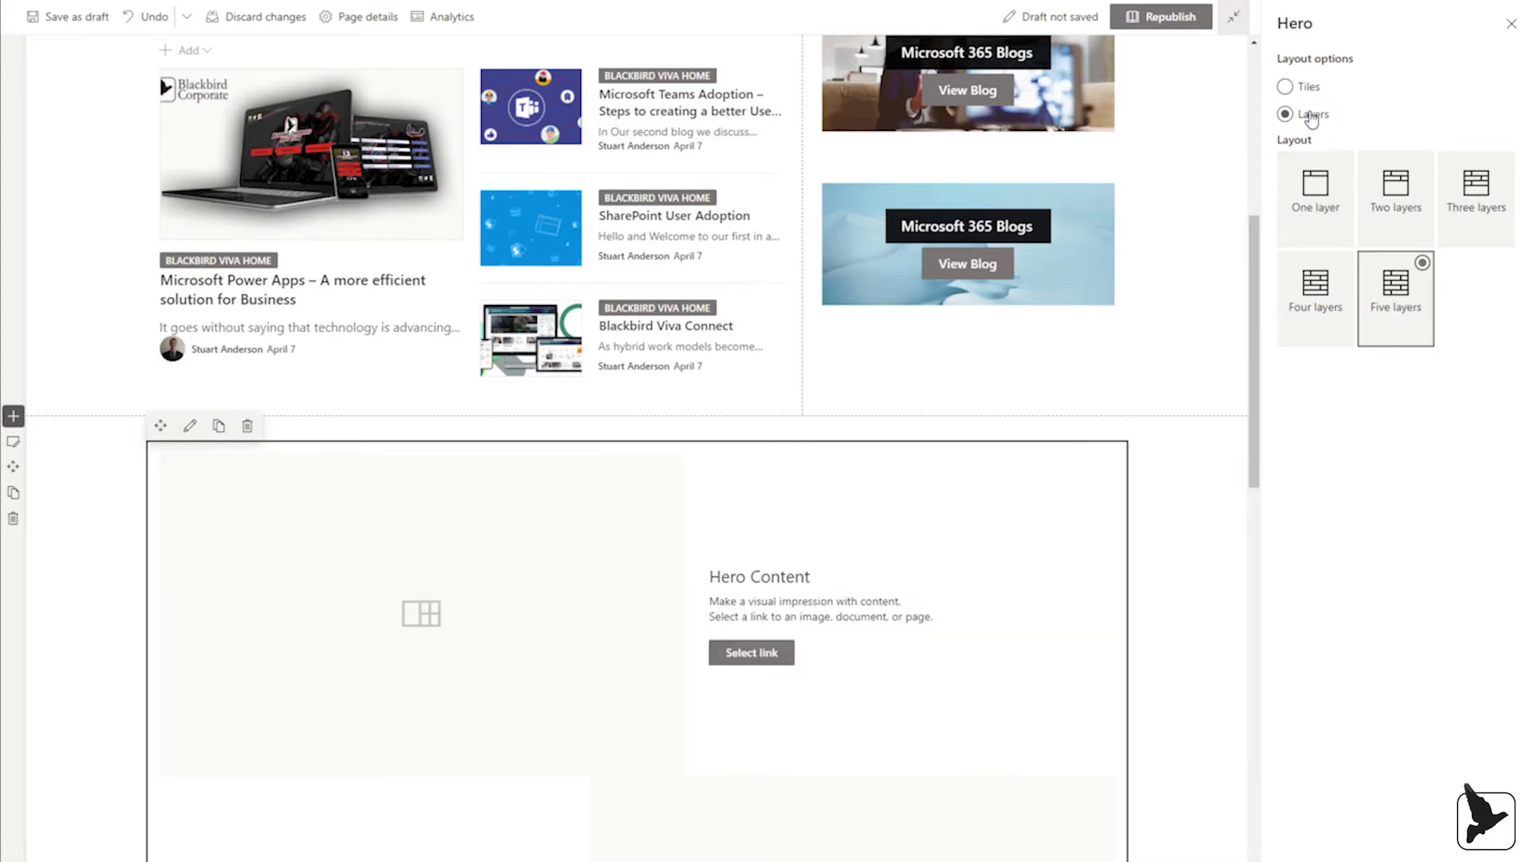
left_click(1287, 87)
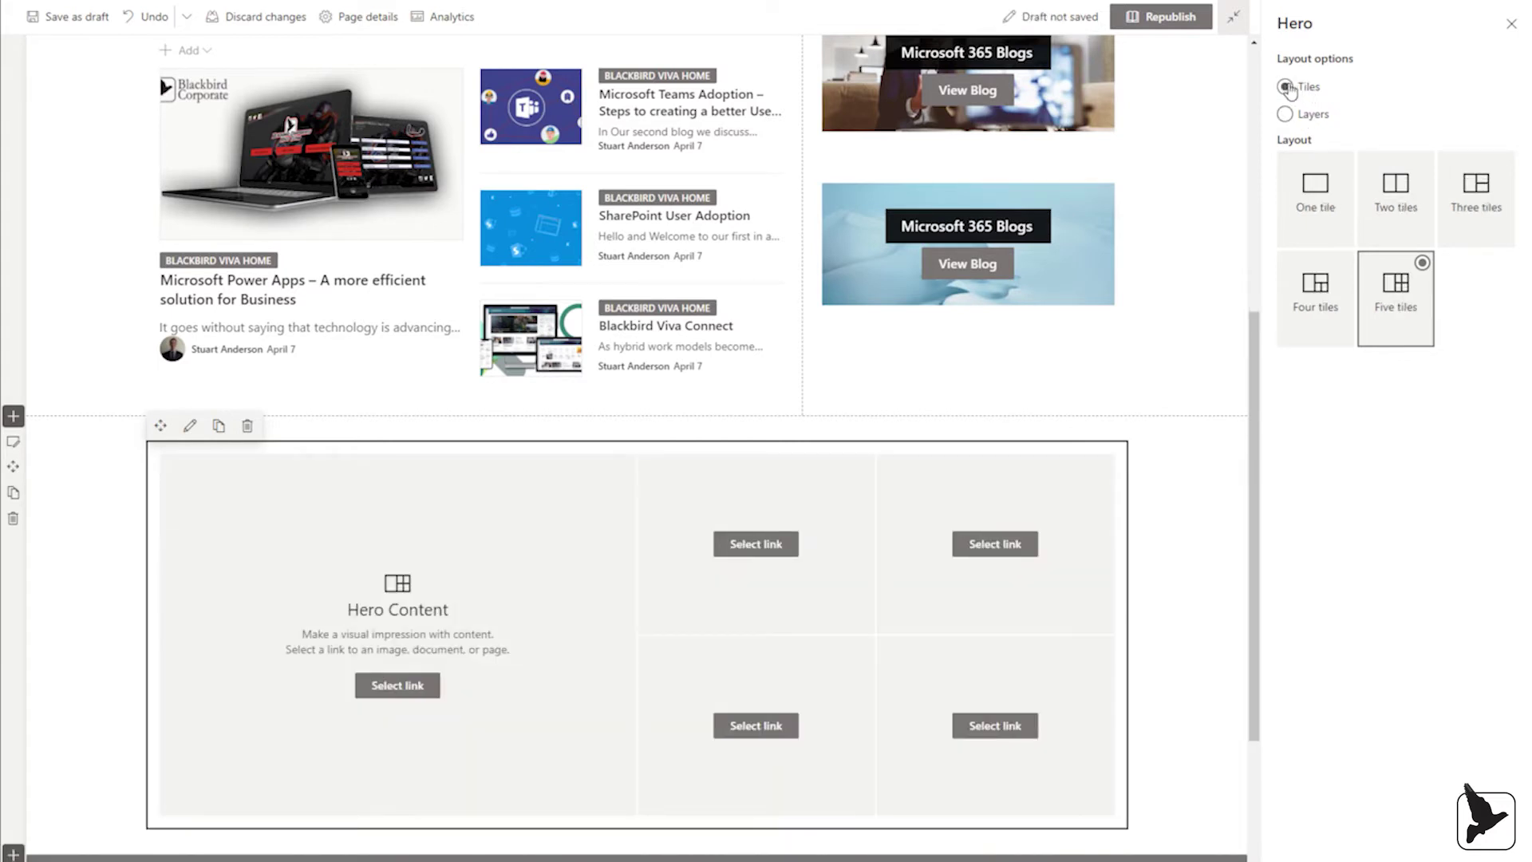
left_click(348, 580)
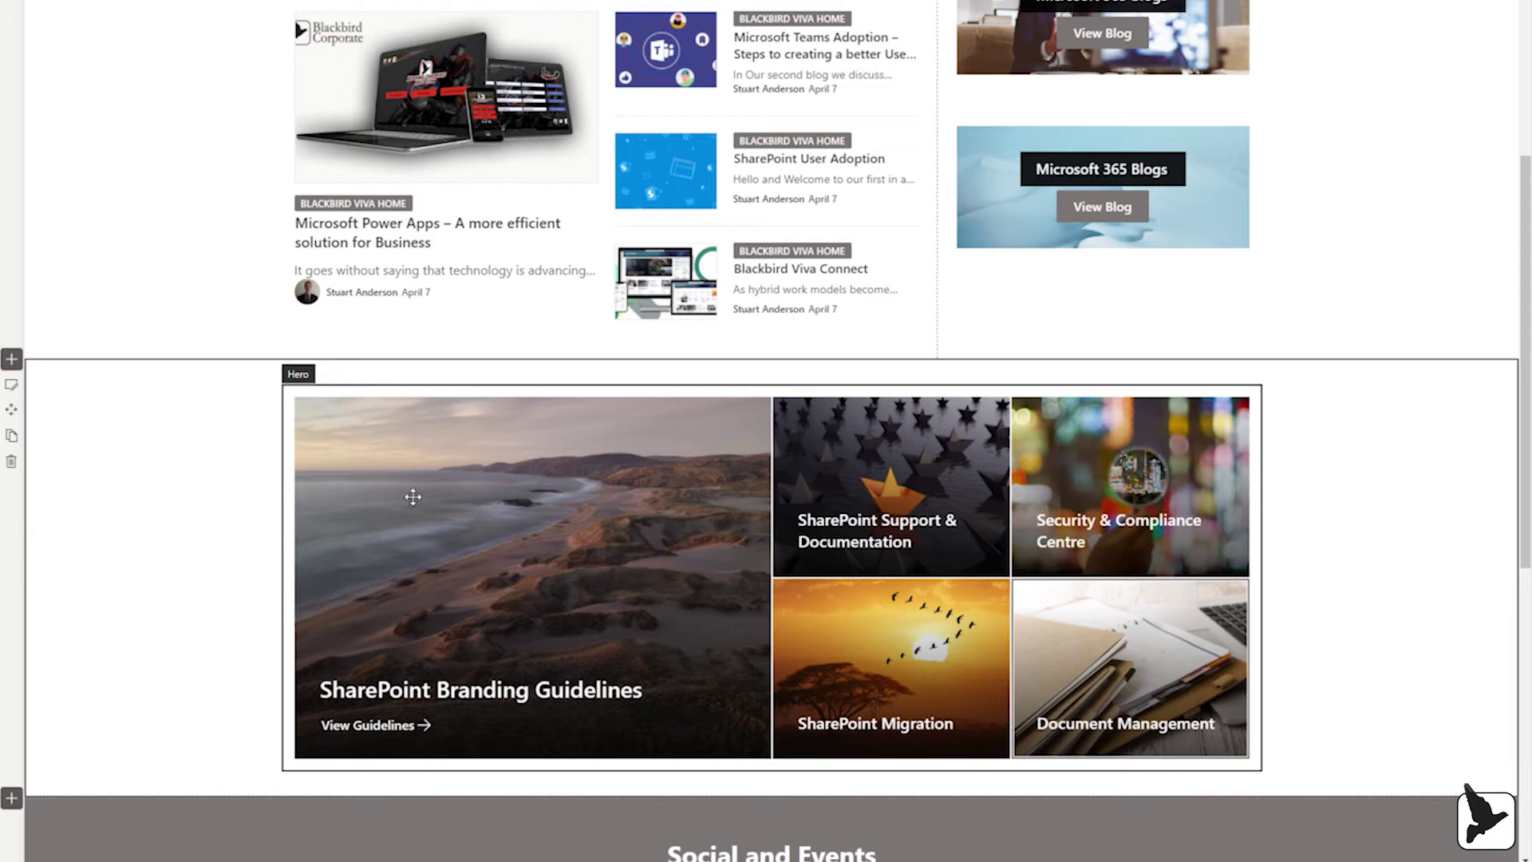
Select the Hero web part and switch it to the Layers layout from its settings.
left_click(353, 474)
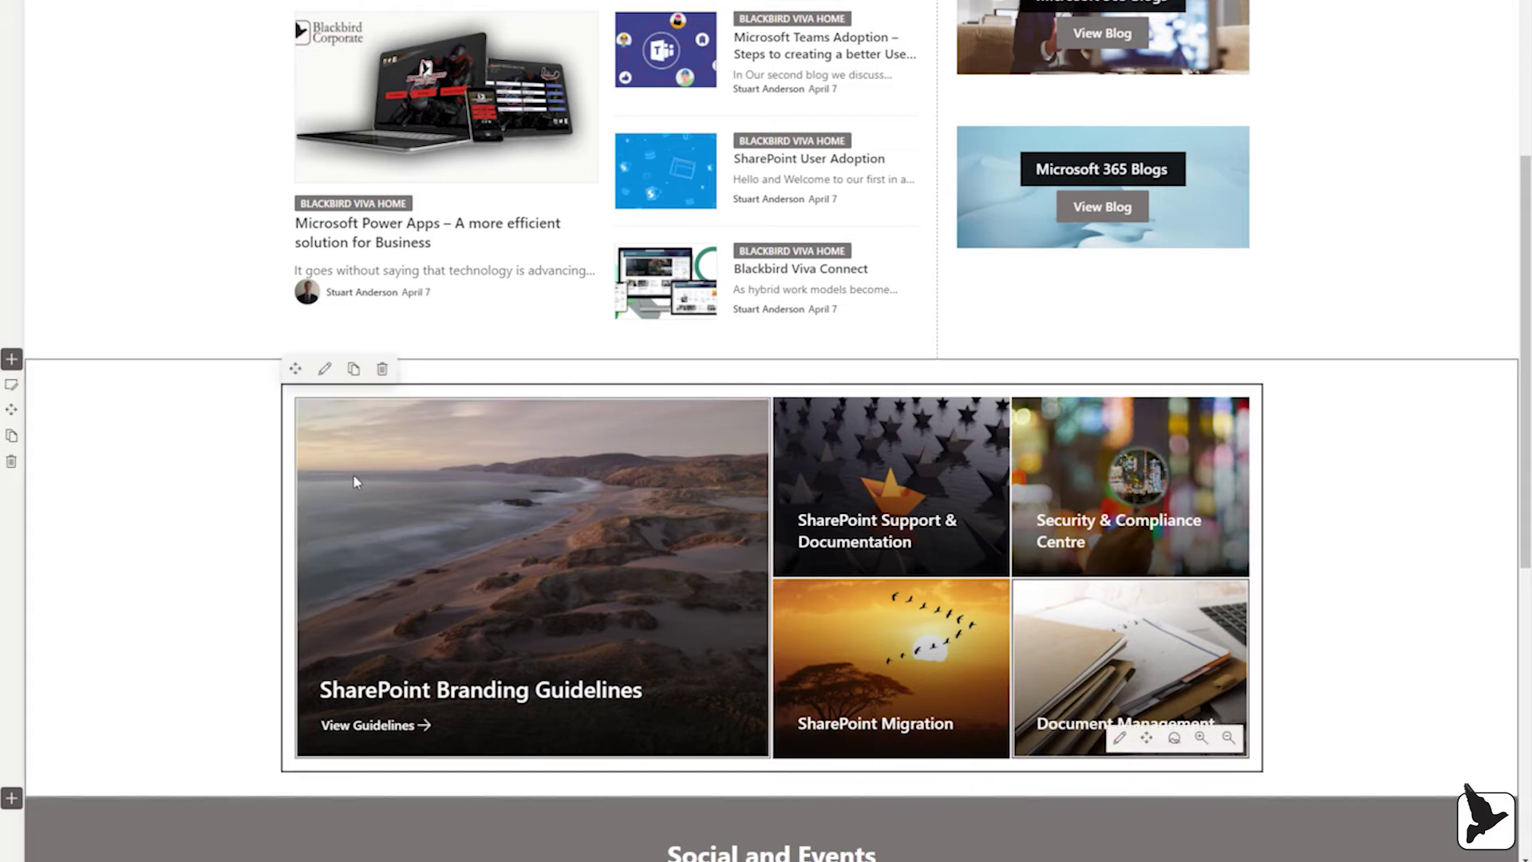
left_click(323, 371)
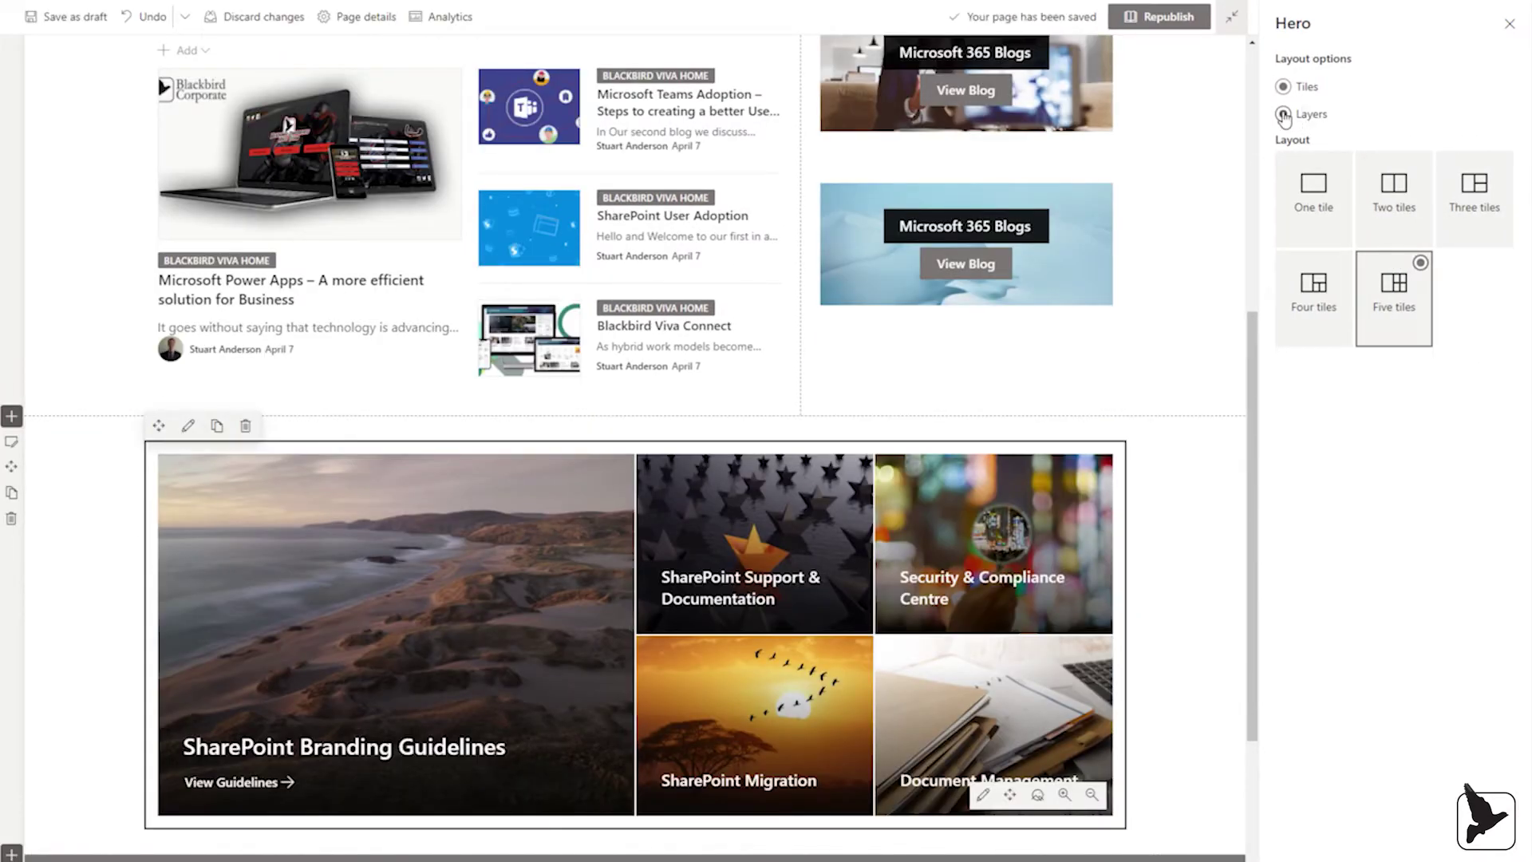
left_click(1284, 115)
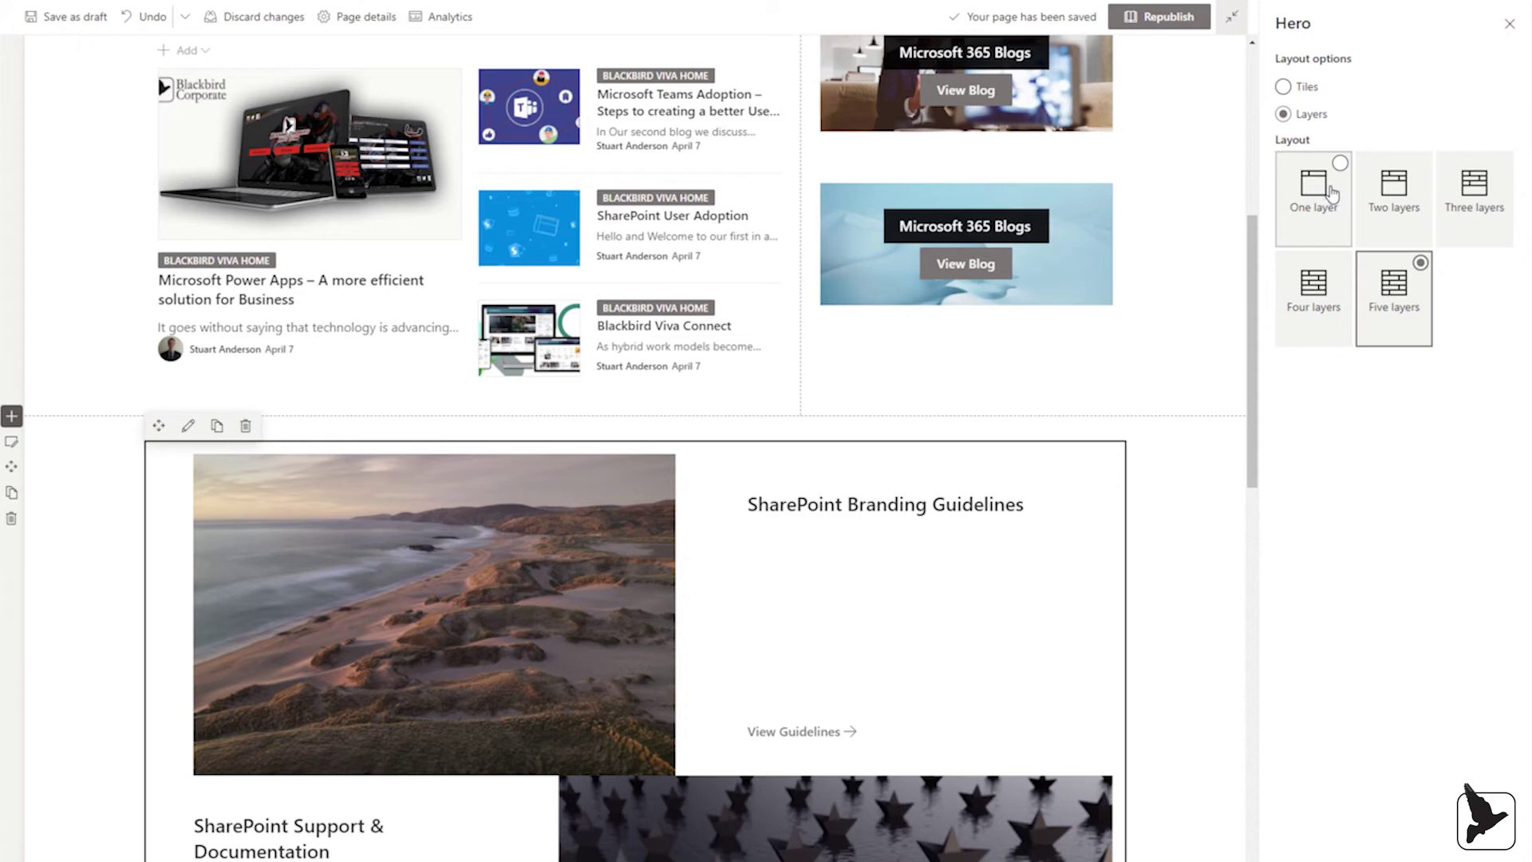
Close the Hero property pane, keeping the five-layer layout with SharePoint Branding Guidelines first.
left_click(1508, 25)
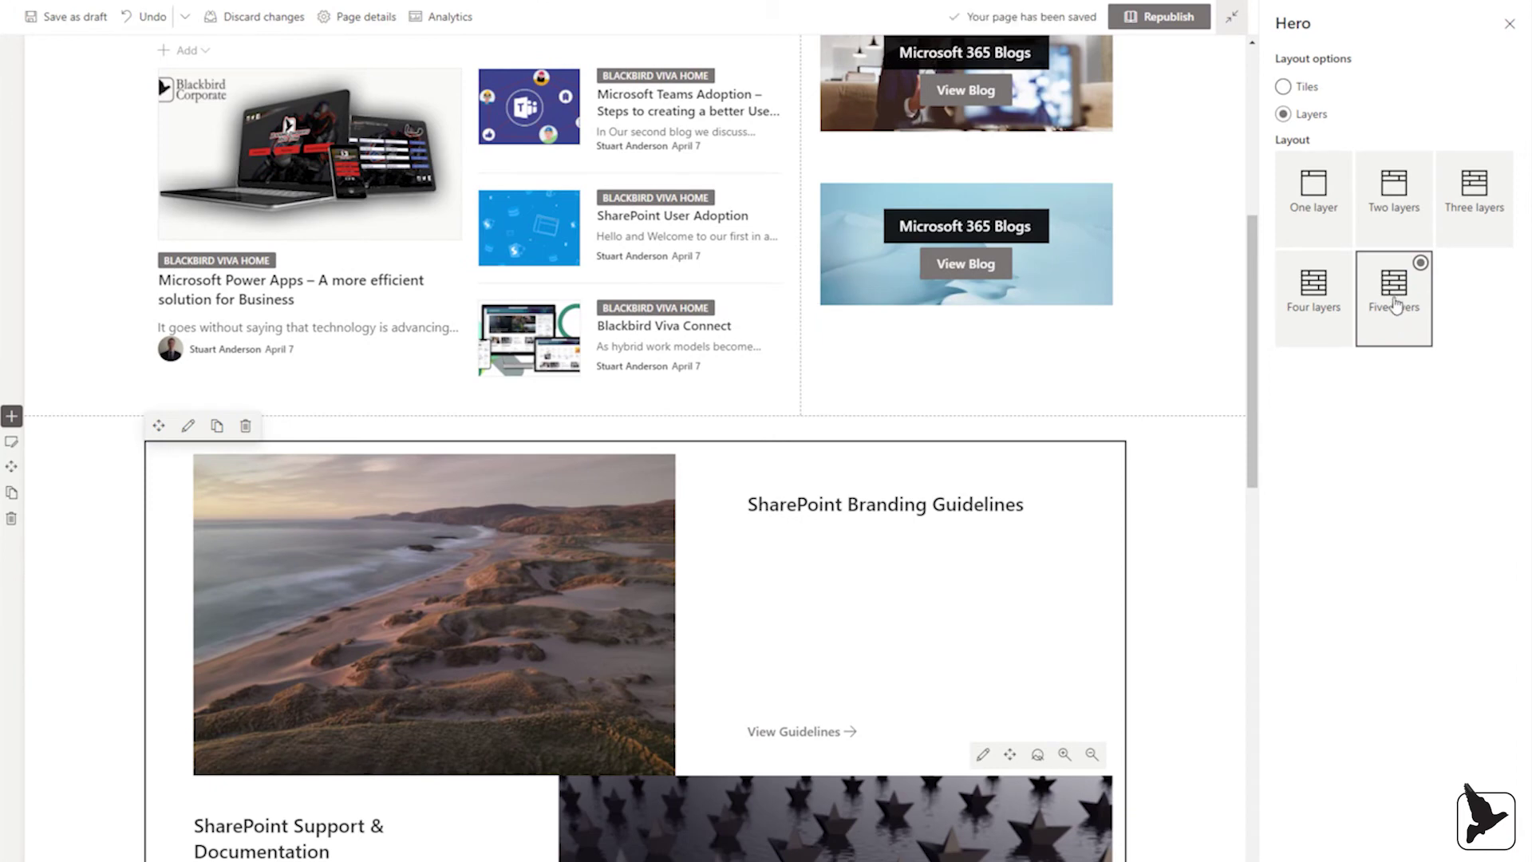
left_click(1506, 26)
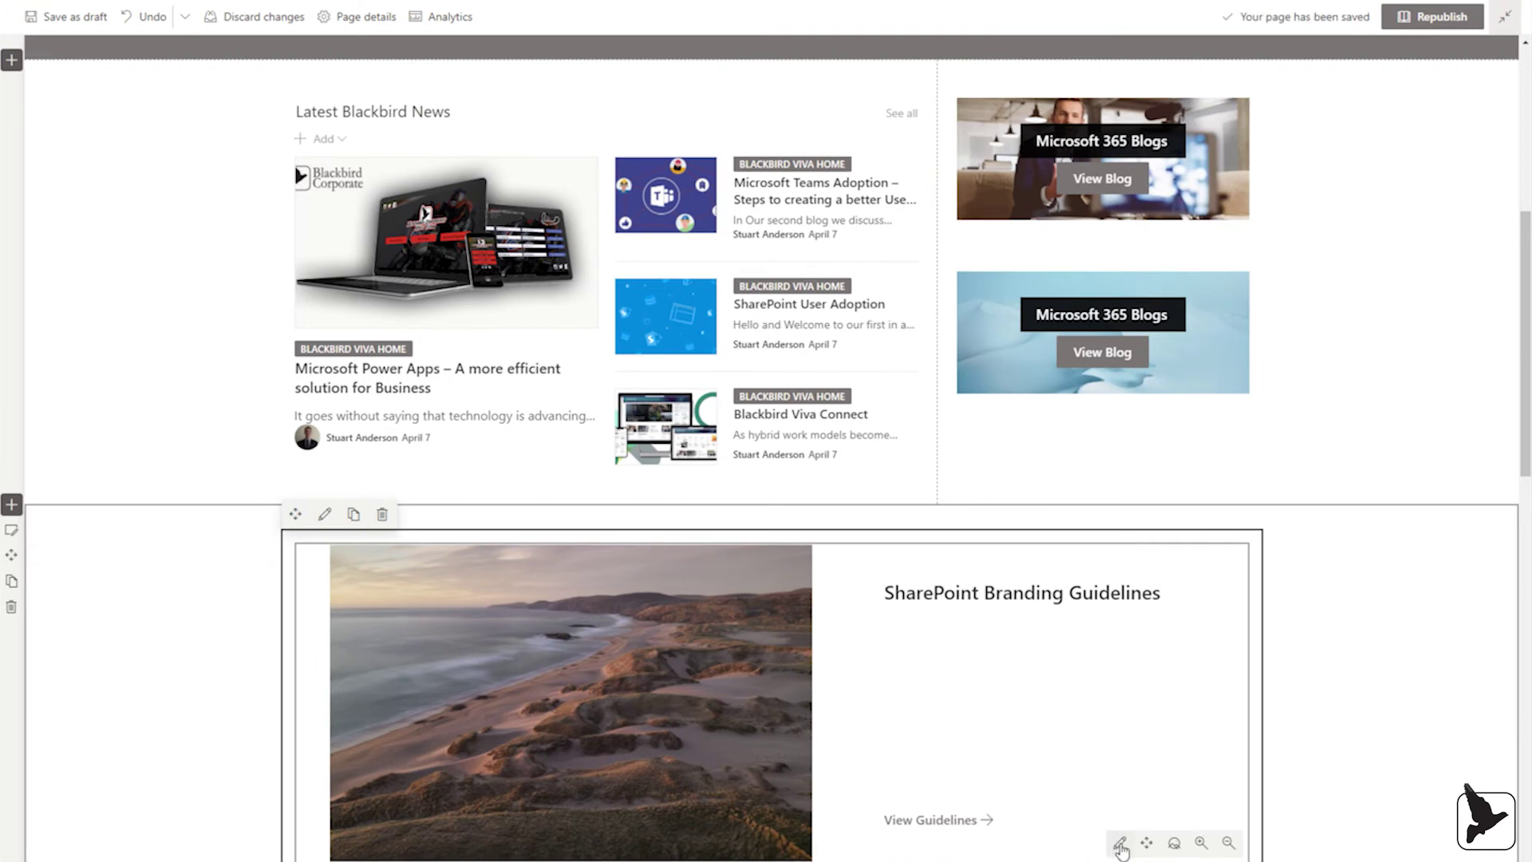
Enter a description for the SharePoint Branding Guidelines layer and expand its display options.
left_click(1121, 848)
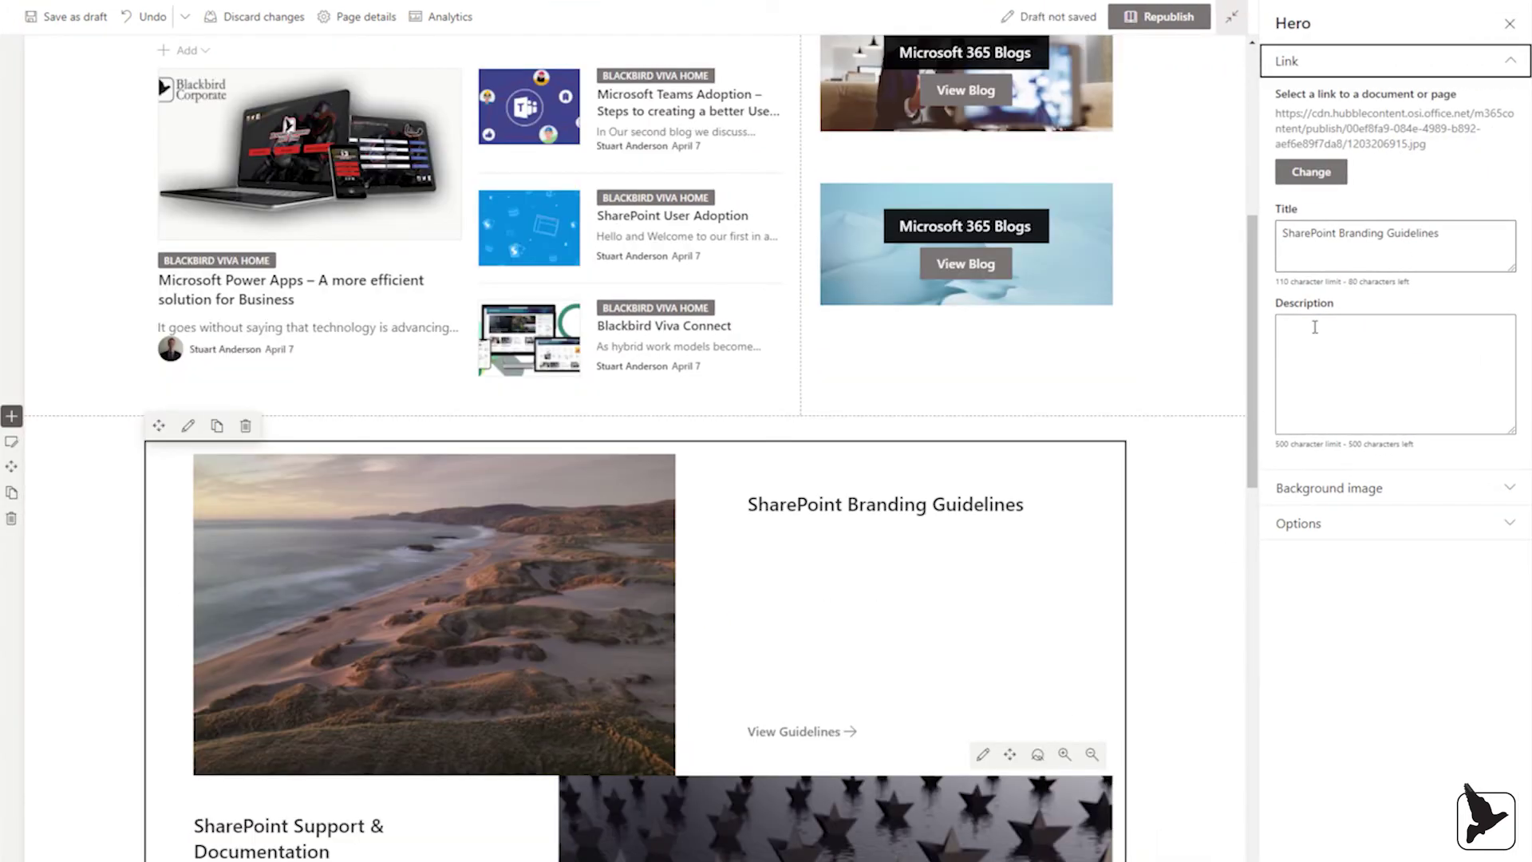
left_click(1314, 326)
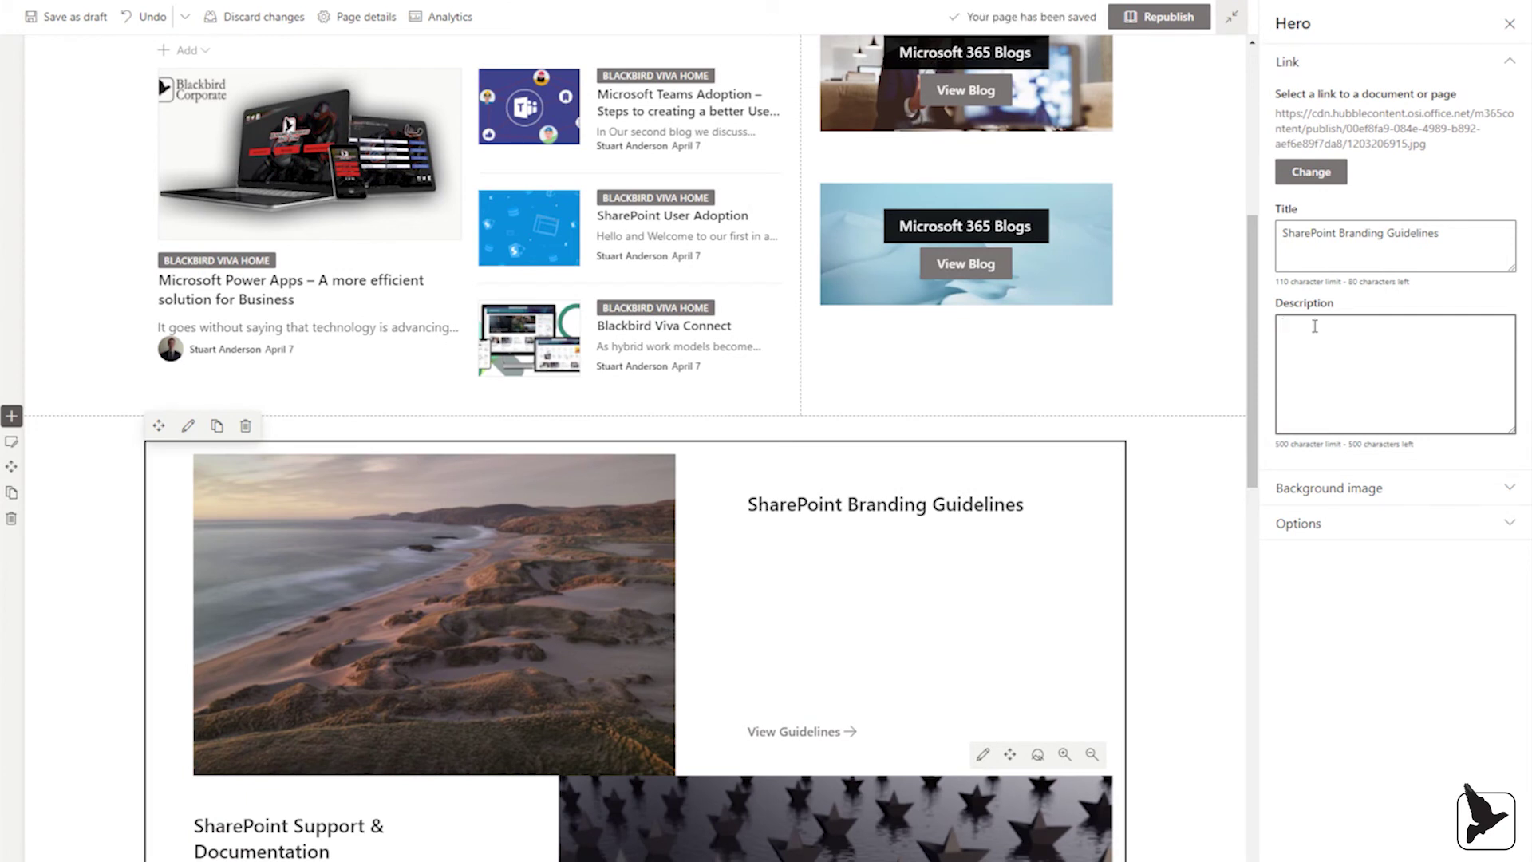
type("View the SharePoint Branding Guidelines for the organisation.")
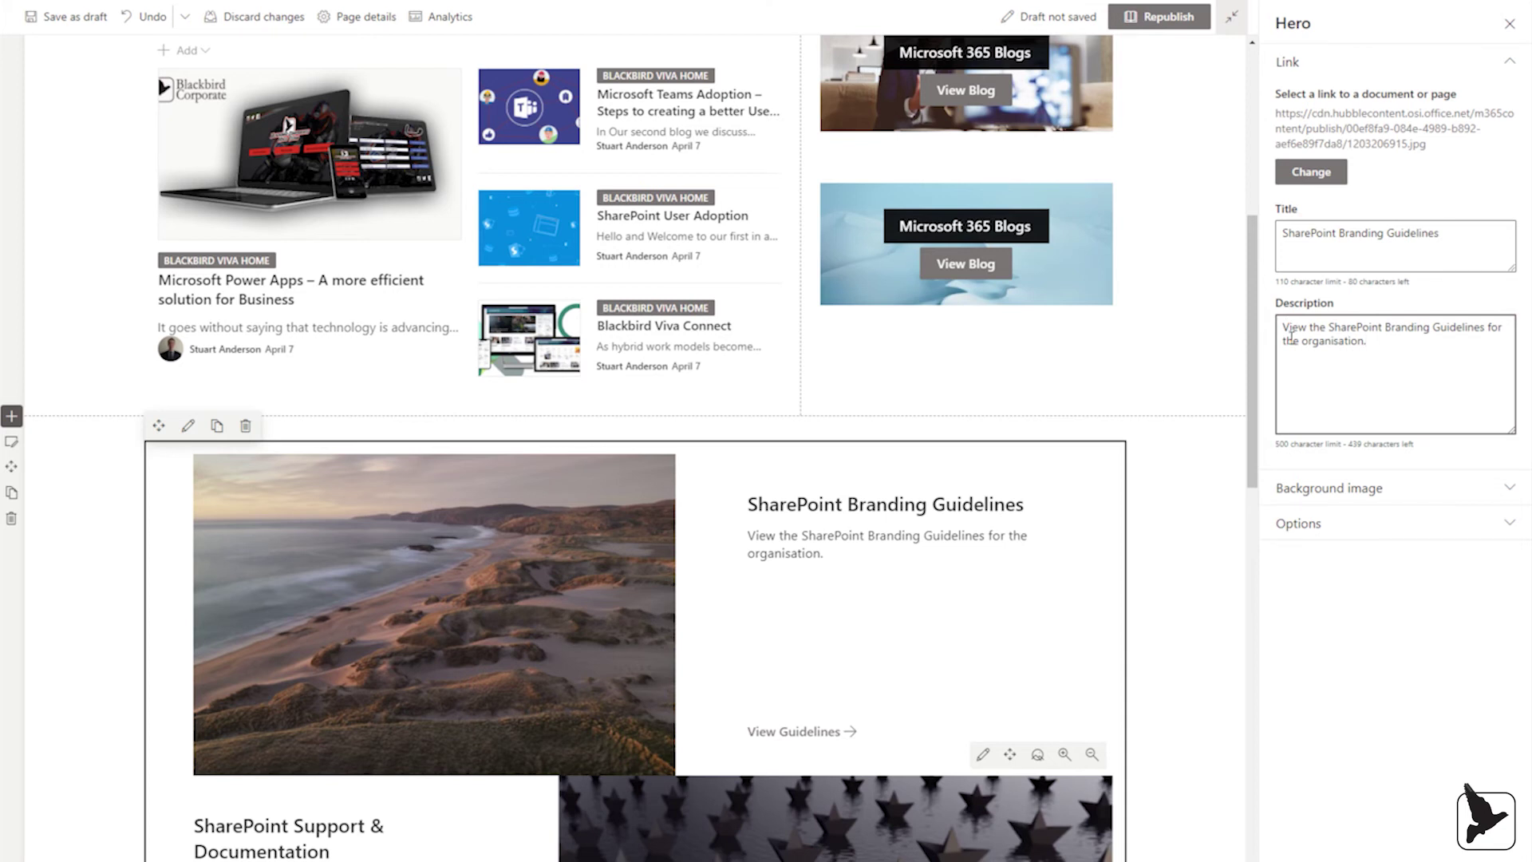
left_click(1311, 525)
Enable Show topic heading for the first layer and enter Guidelines as the heading text.
left_click(1290, 576)
left_click(1311, 628)
type("Guidelines")
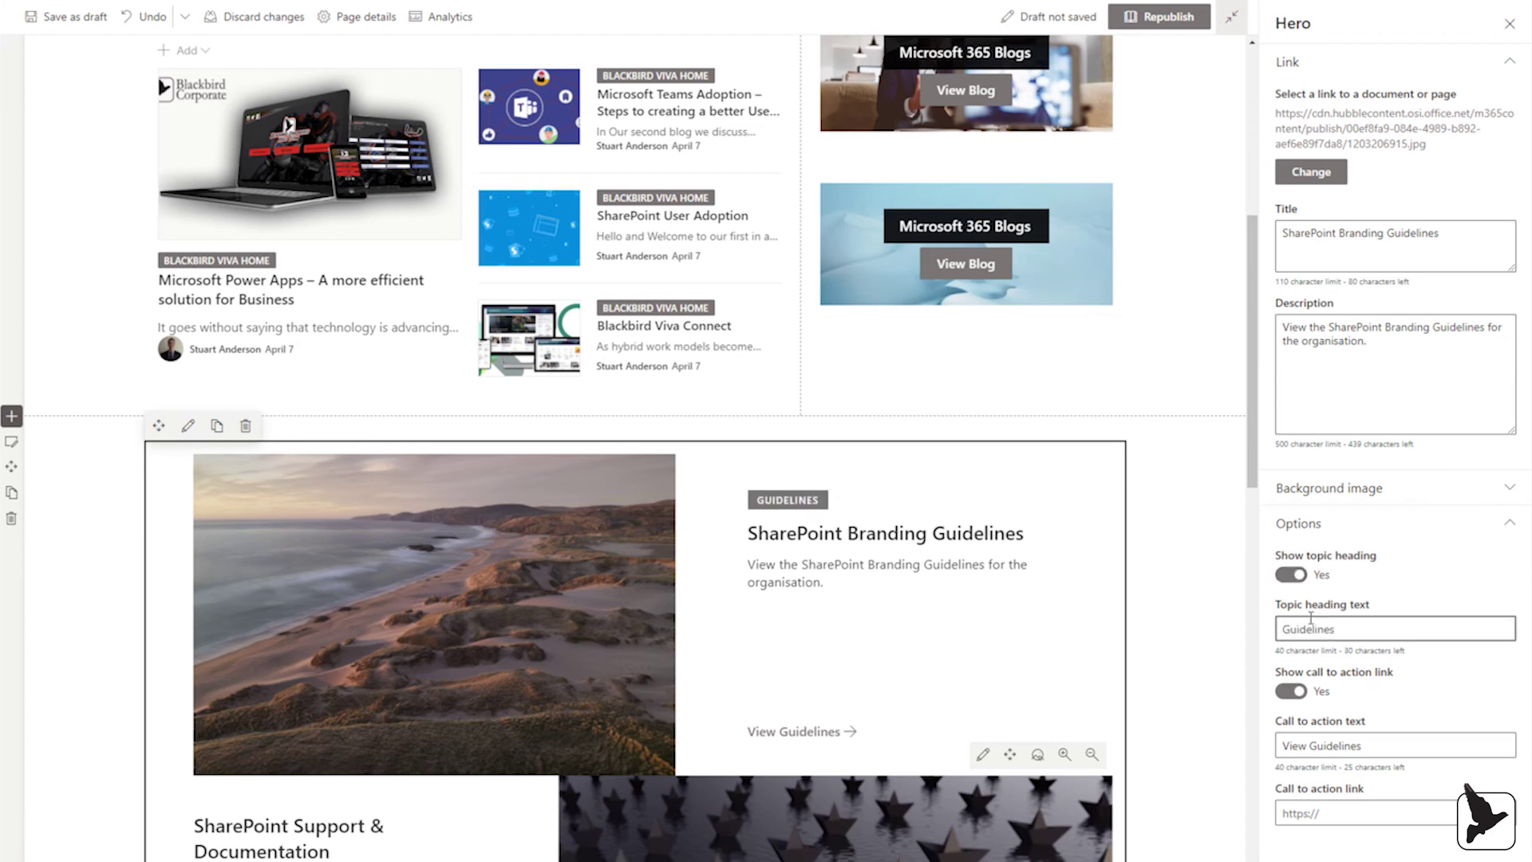